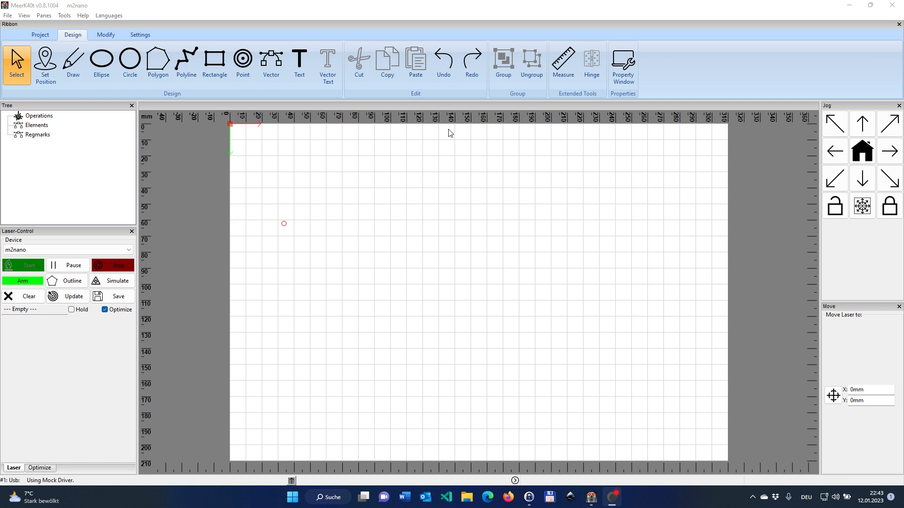
pyautogui.click(52, 39)
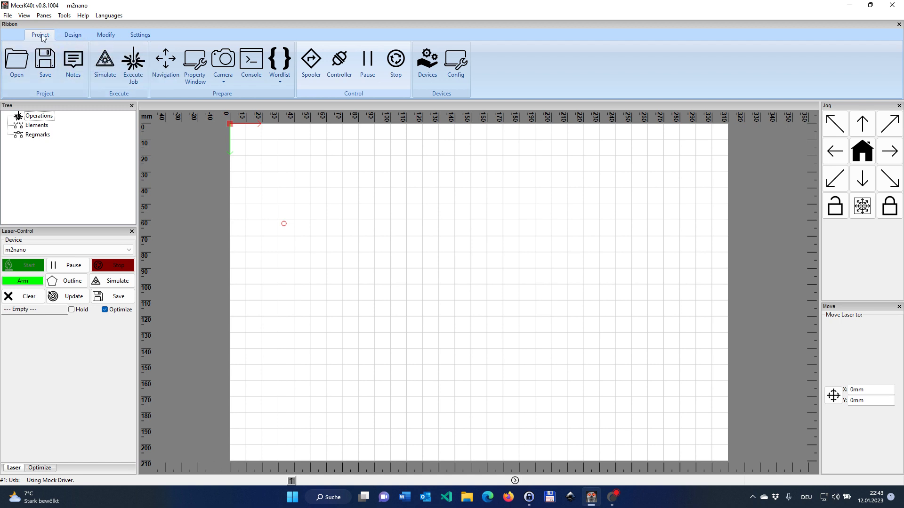
pyautogui.click(71, 34)
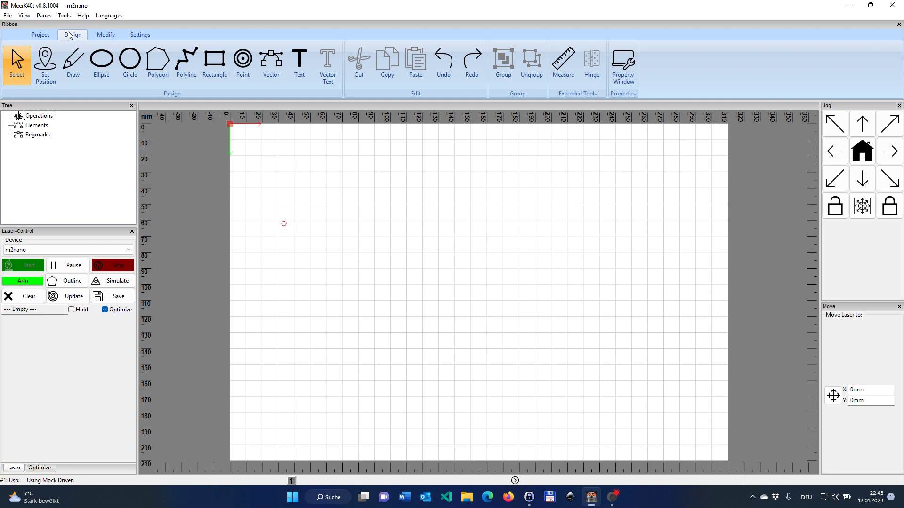
pyautogui.click(112, 36)
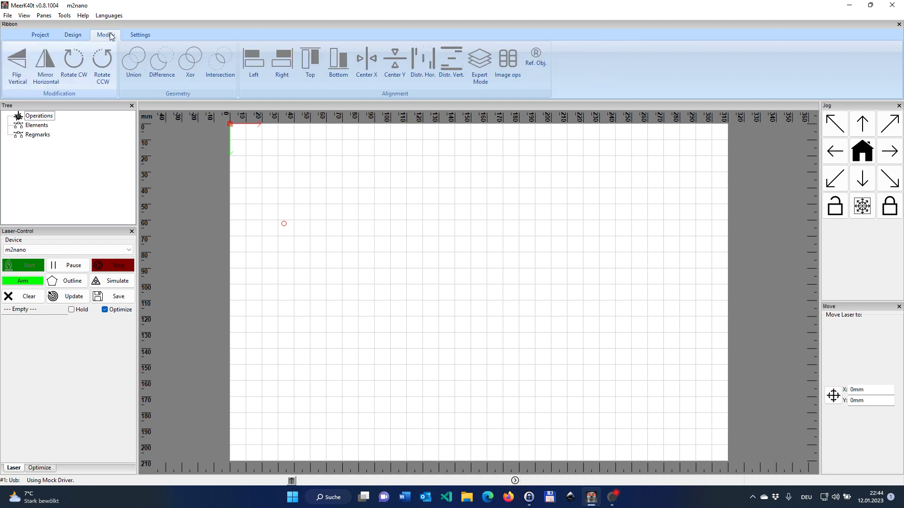
pyautogui.click(145, 34)
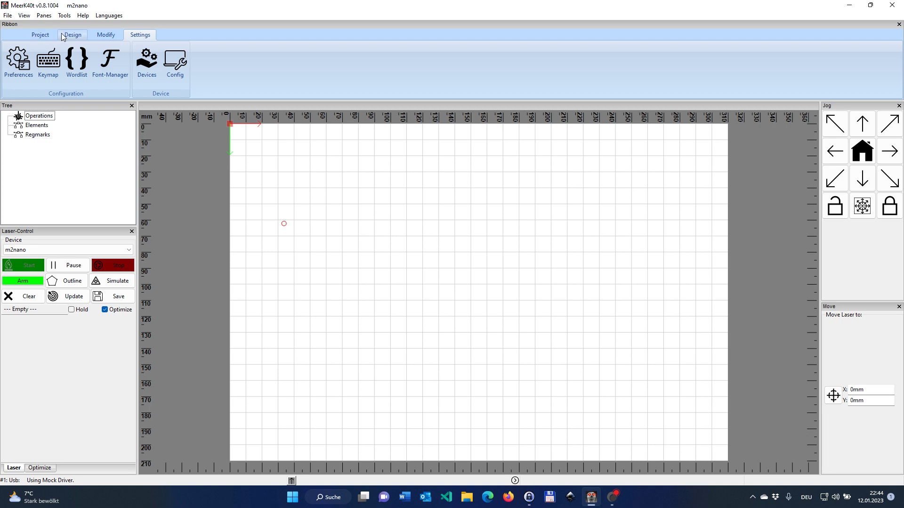
# - Draw an ellipse about 40 × 20 mm at X 30, Y 30 mm and a rectangle about 20 × 30 mm at X 90, Y 30 mm
pyautogui.click(64, 37)
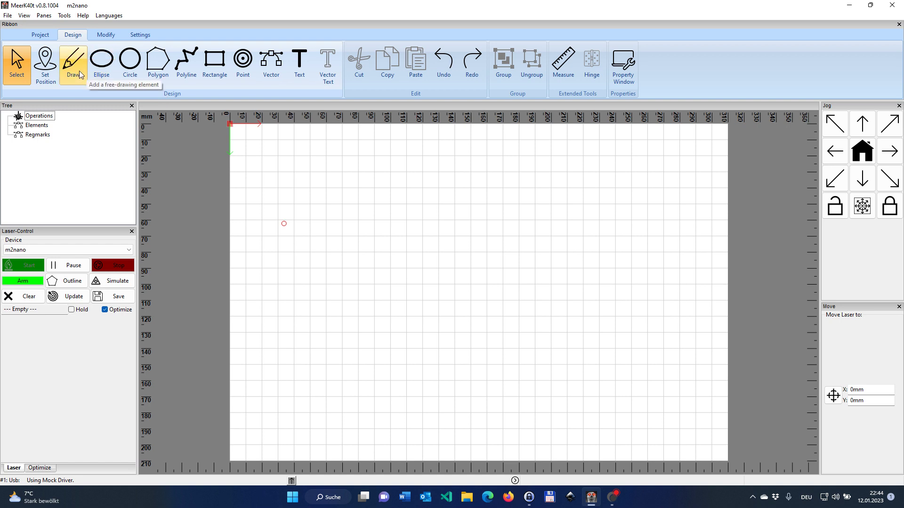
pyautogui.click(112, 65)
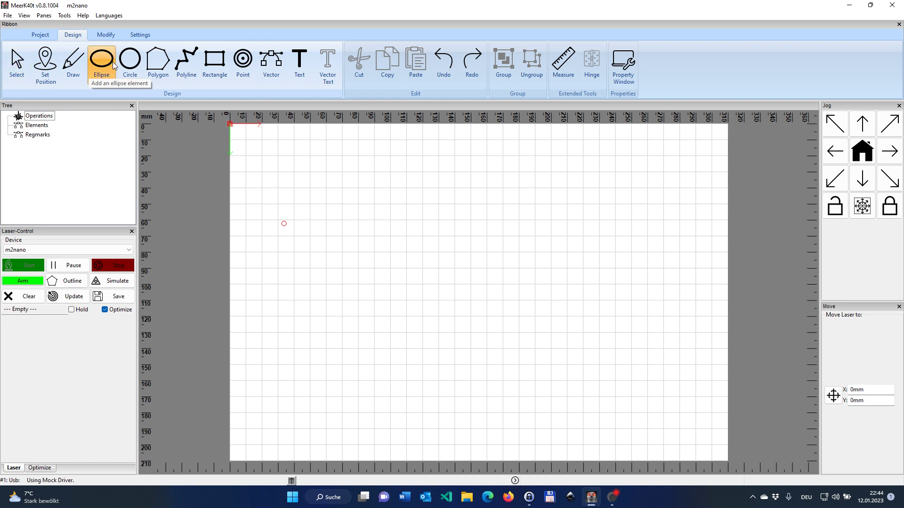
pyautogui.moveTo(278, 172); pyautogui.dragTo(342, 204)
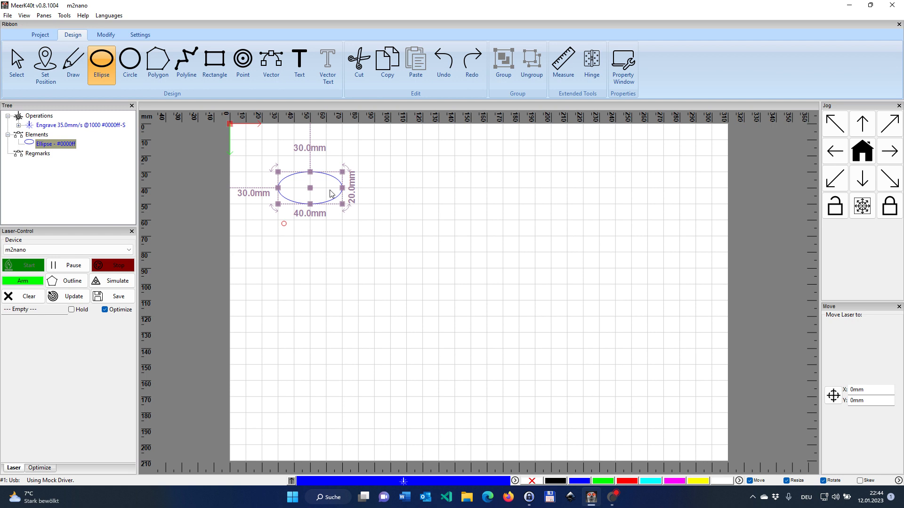
pyautogui.click(207, 63)
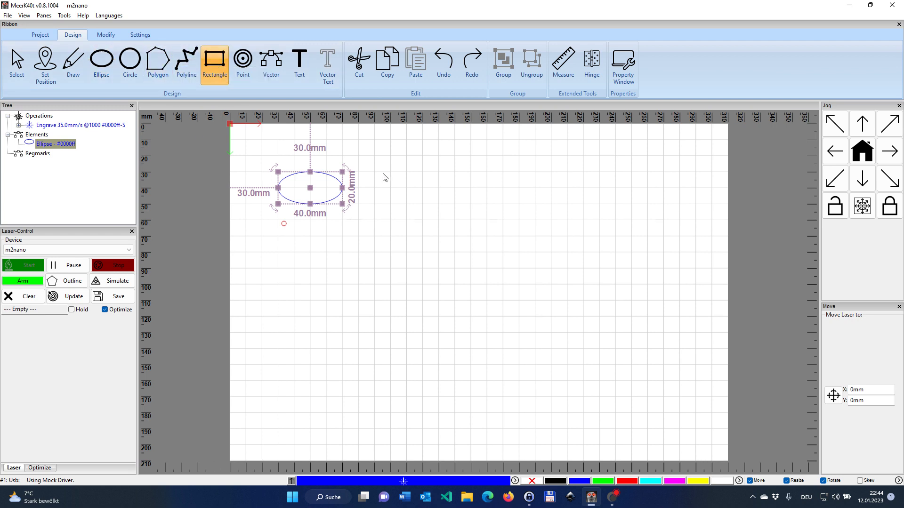
pyautogui.moveTo(375, 173); pyautogui.dragTo(407, 221)
# - Draw a triangular polygon about 60 mm wide and 20 mm high below the ellipse, starting about 30 mm from the bed's left edge
pyautogui.click(158, 63)
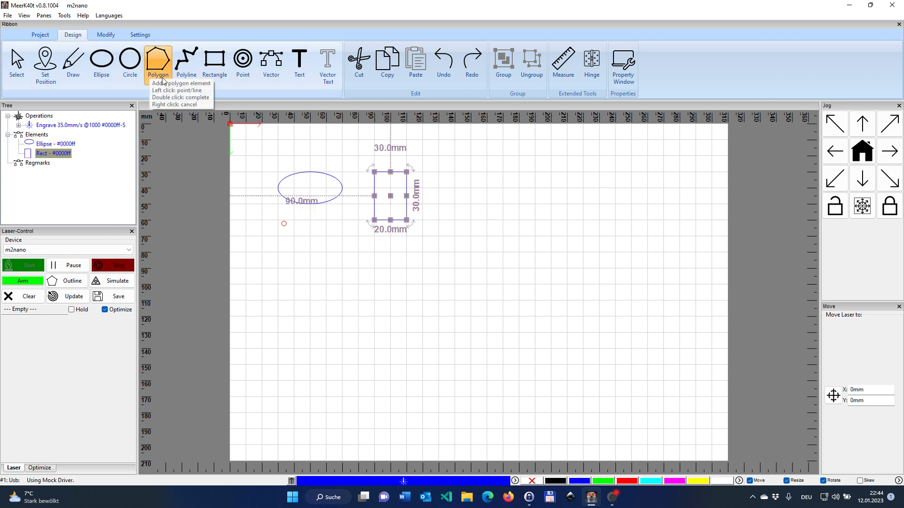
pyautogui.click(310, 221)
pyautogui.click(278, 252)
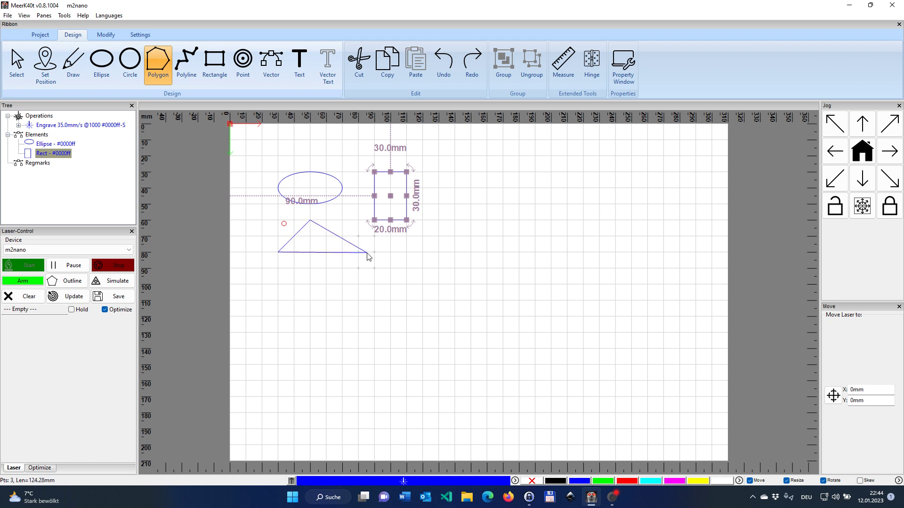
pyautogui.doubleClick(370, 254)
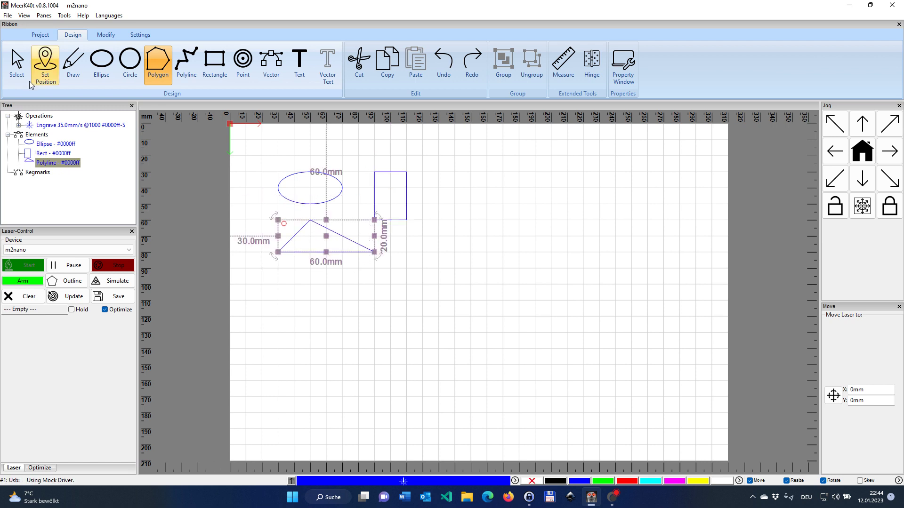
# - Select the ellipse, the rectangle and the polyline one after another in the element tree to match them with their shapes
pyautogui.click(23, 71)
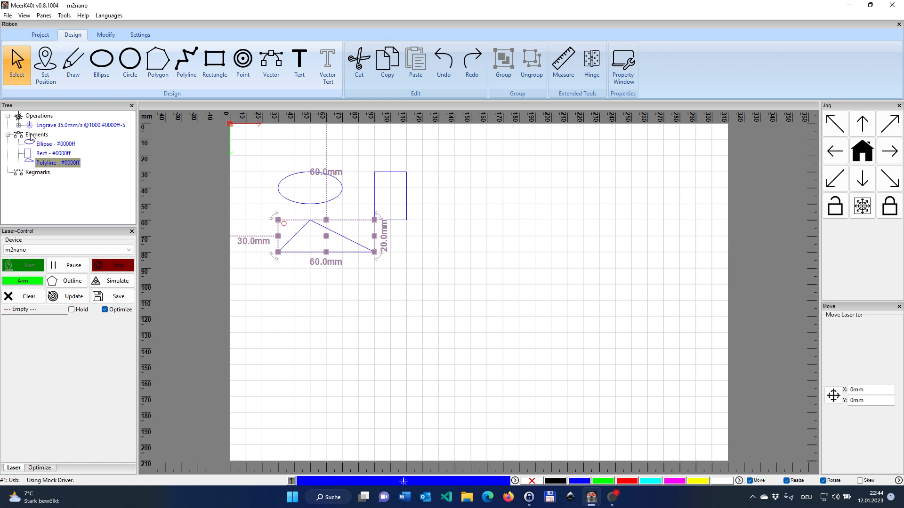
pyautogui.click(57, 146)
pyautogui.click(58, 154)
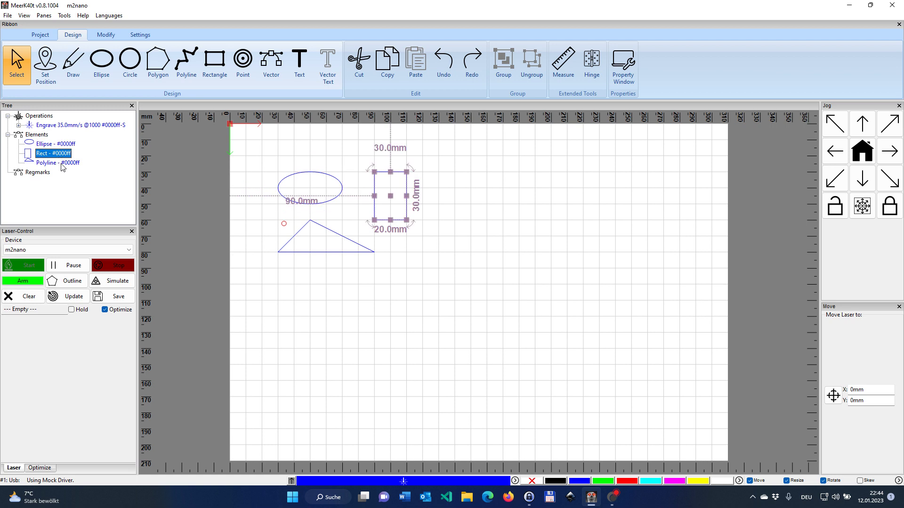
pyautogui.click(62, 163)
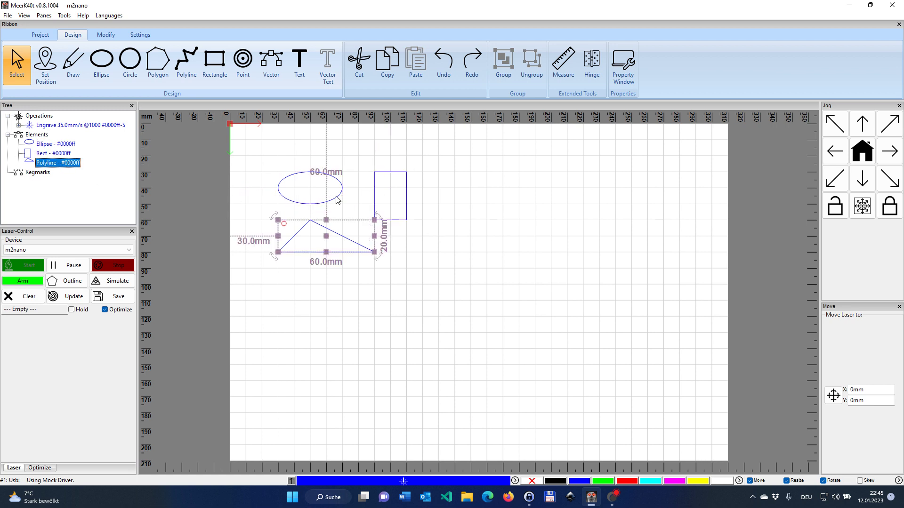
# - Open the rectangle's properties, look over its stroke, fill, position and size settings, and close them again
pyautogui.click(397, 209)
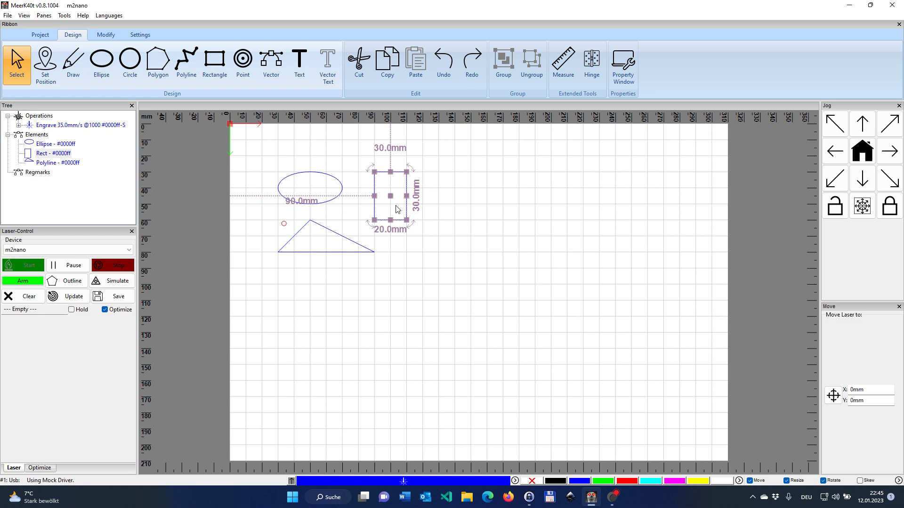
pyautogui.doubleClick(397, 210)
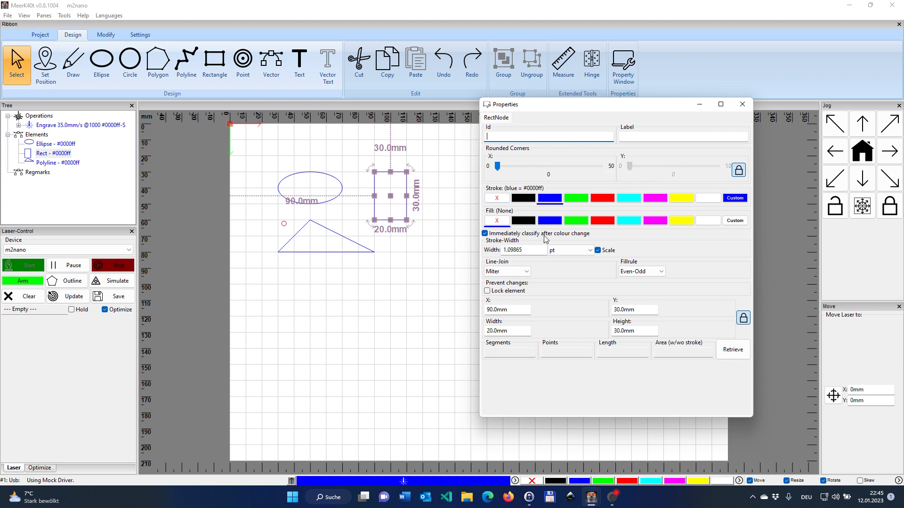
pyautogui.click(742, 106)
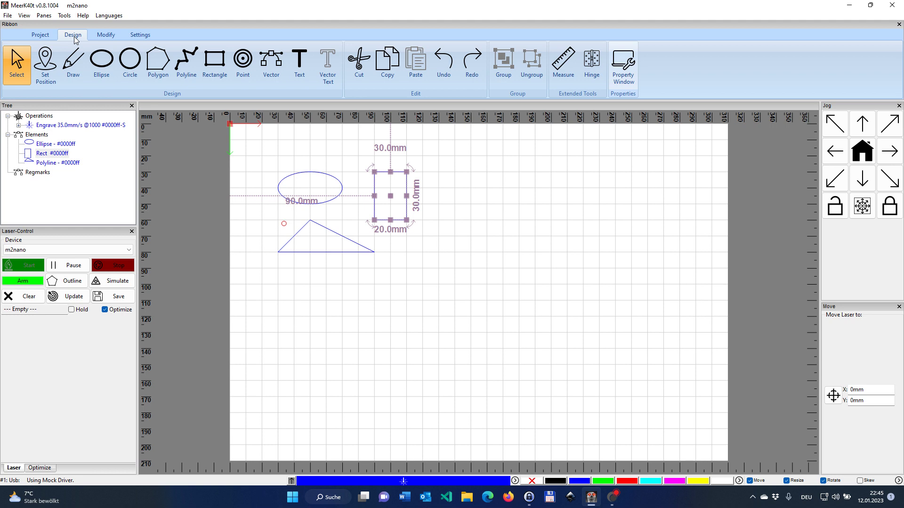
pyautogui.click(620, 72)
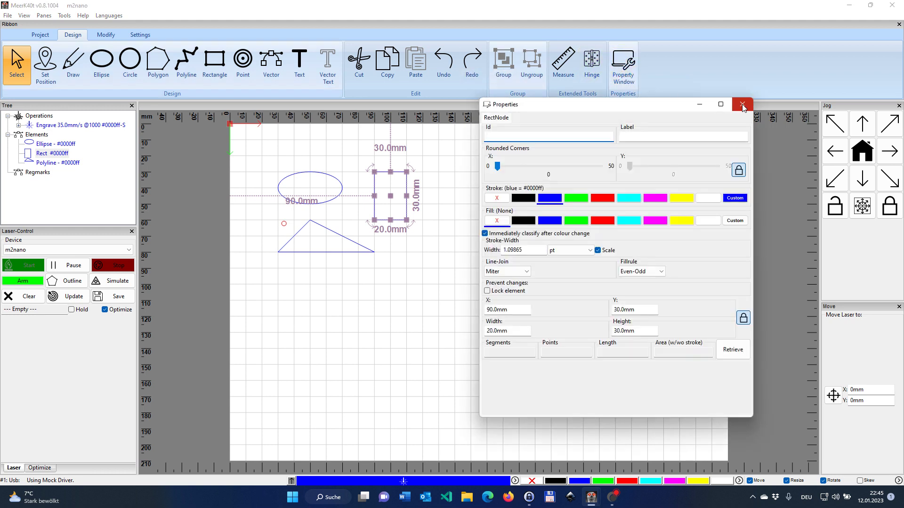
pyautogui.click(743, 107)
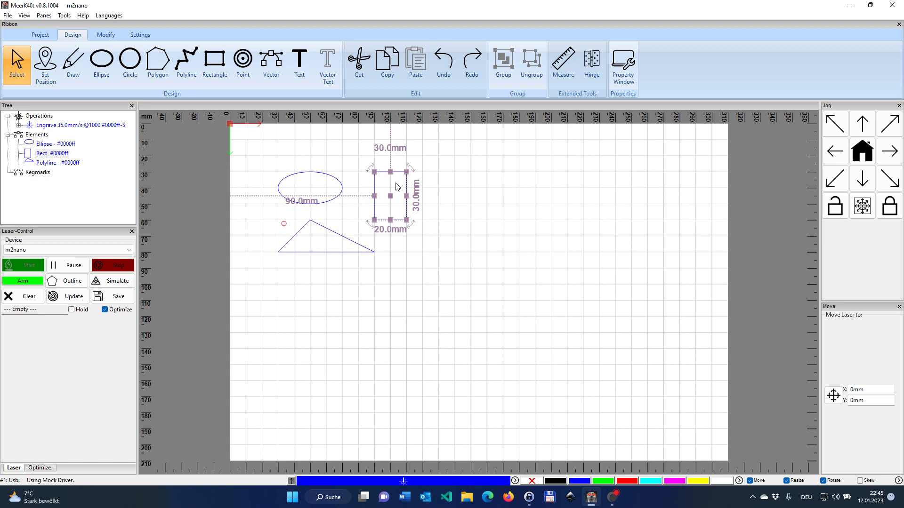
# - Set the rectangle's stroke colour to red in its properties and expand the Cut and Engrave operations to show their assigned elements
pyautogui.rightClick(397, 184)
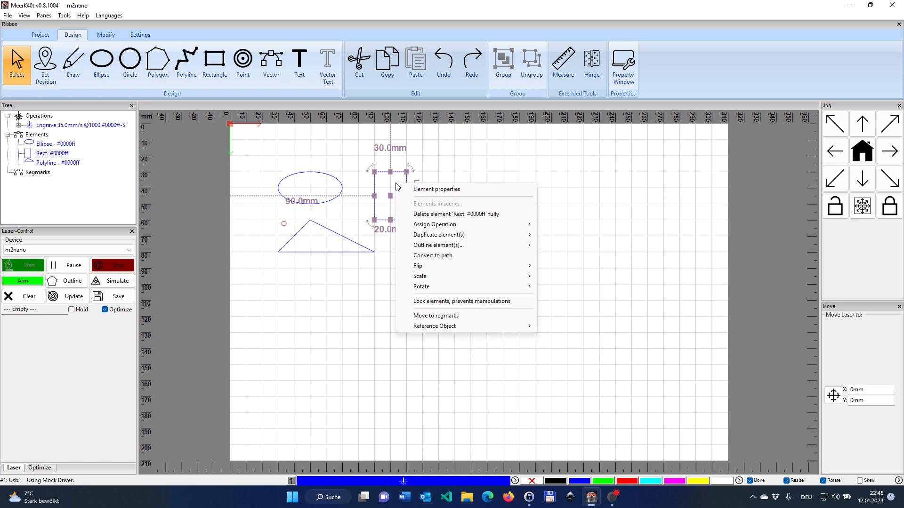
pyautogui.click(430, 191)
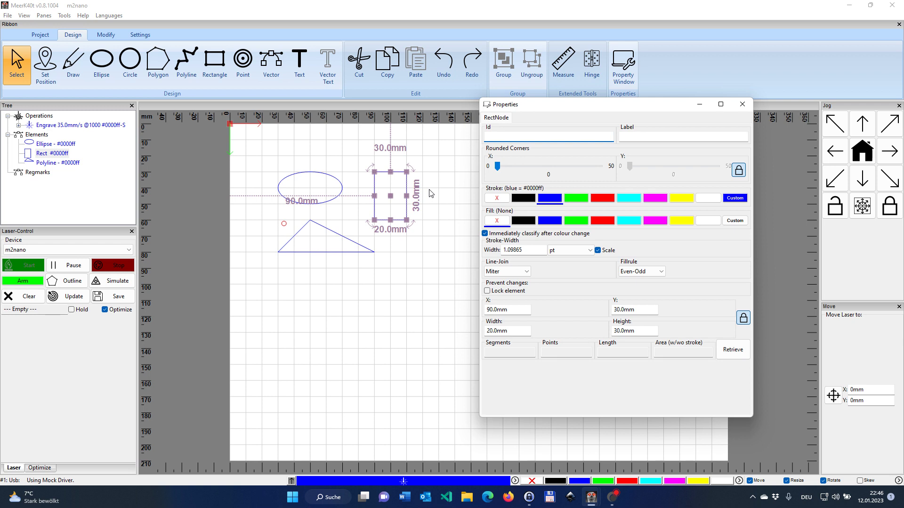
pyautogui.click(602, 198)
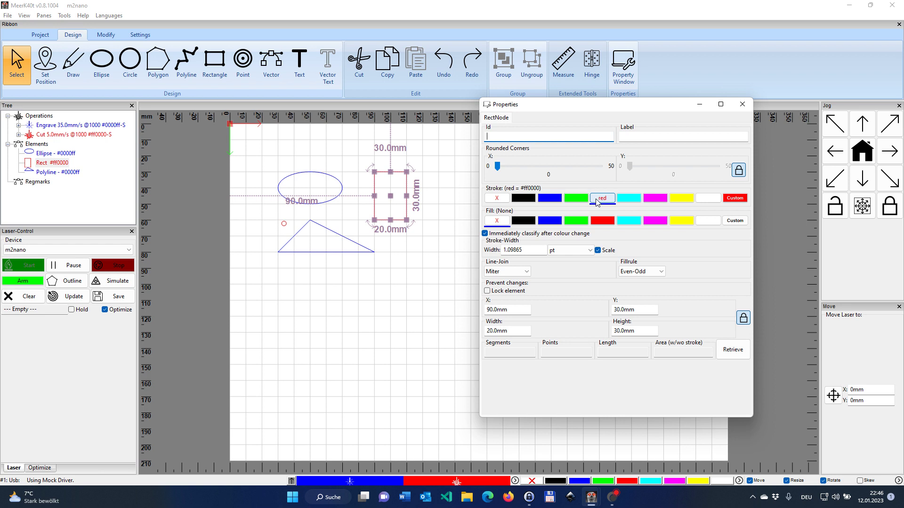
pyautogui.click(742, 104)
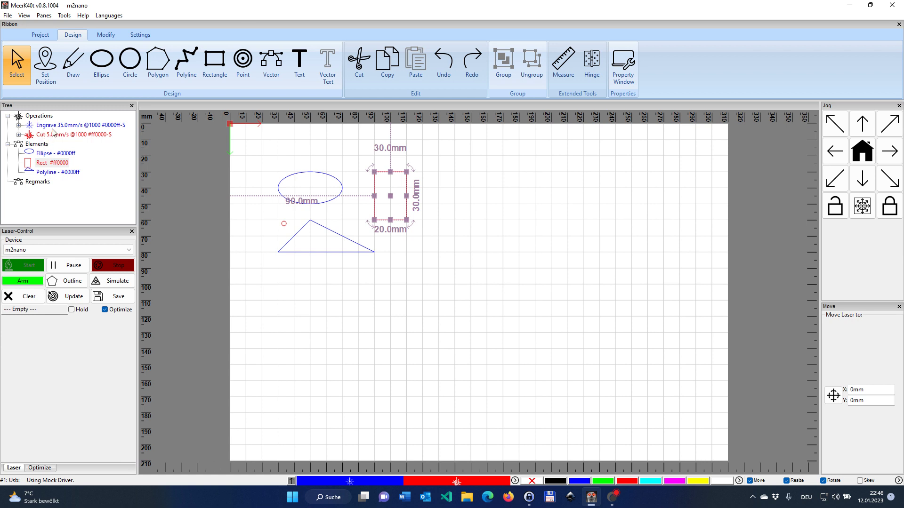
pyautogui.click(18, 135)
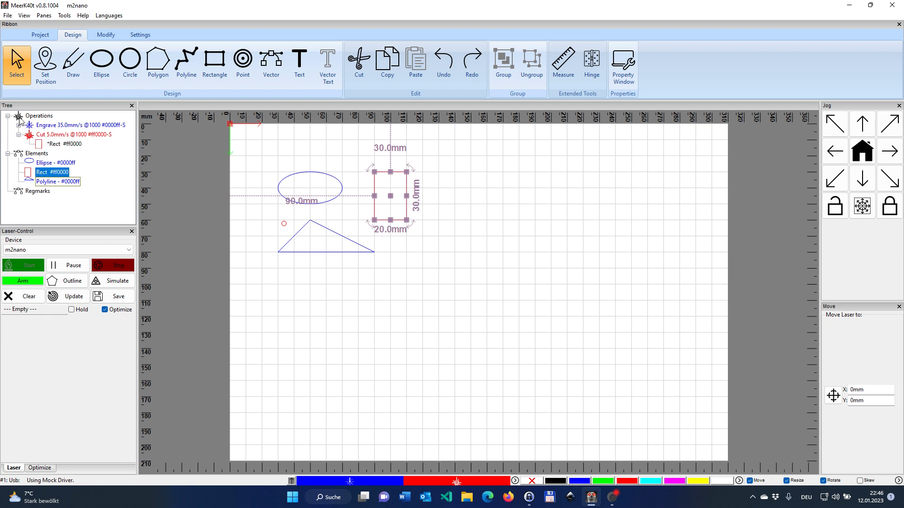
pyautogui.click(18, 126)
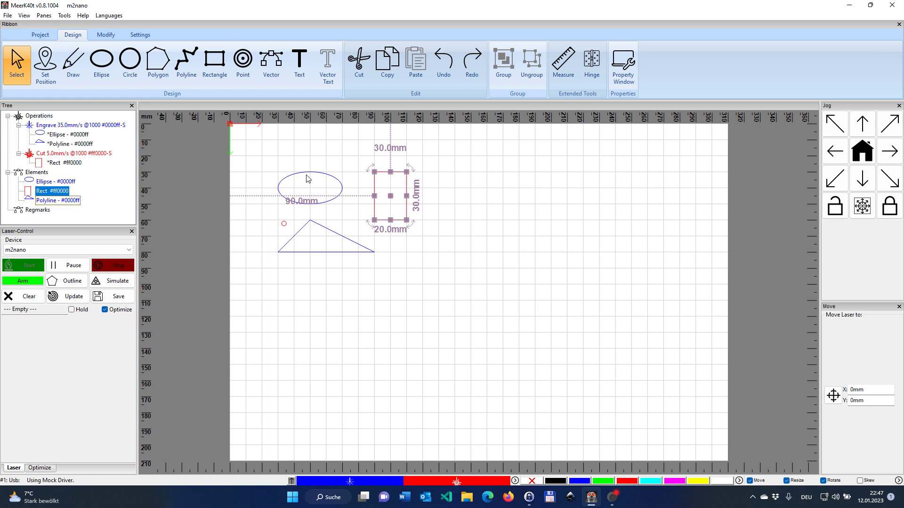
# - Set the triangle's stroke and fill to black and expand the Raster operation to show its assigned element
pyautogui.click(318, 246)
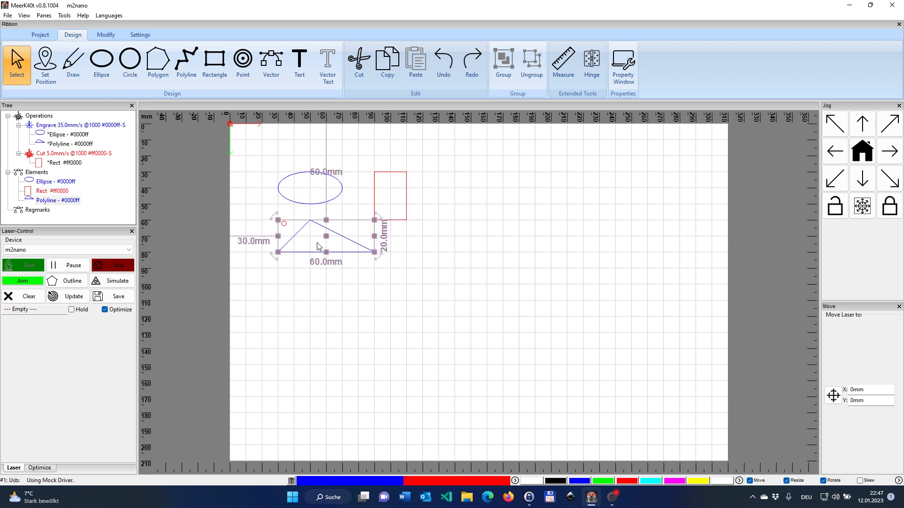
pyautogui.click(557, 481)
pyautogui.rightClick(557, 481)
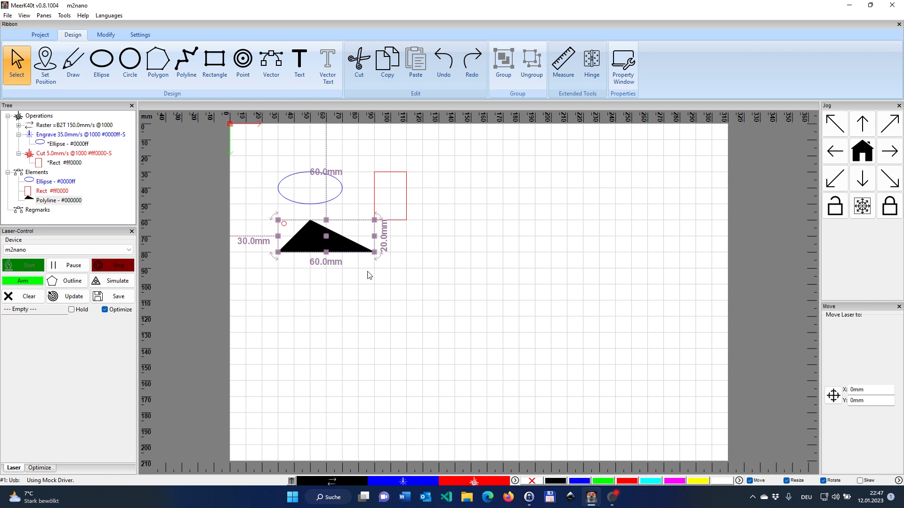
pyautogui.click(19, 126)
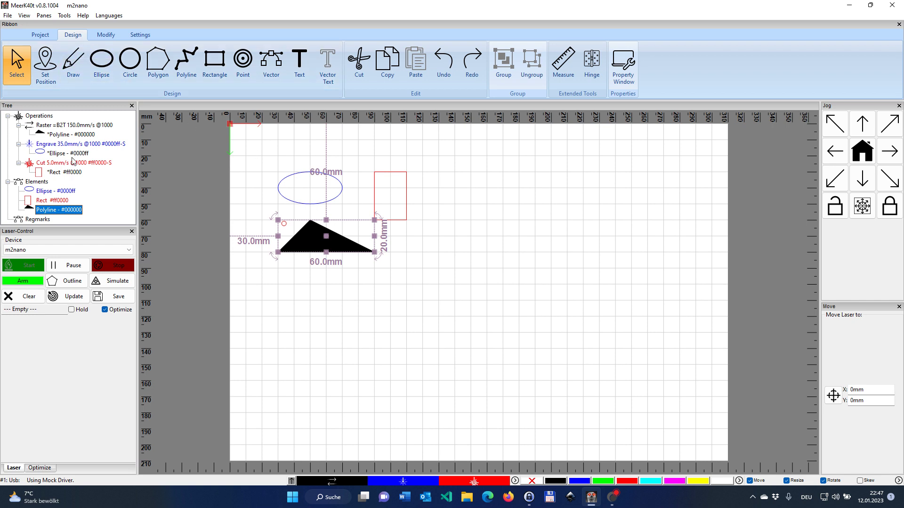
# - Simulate the laser job, replay it from the start at 4400% playback speed, and close the simulation
pyautogui.click(42, 35)
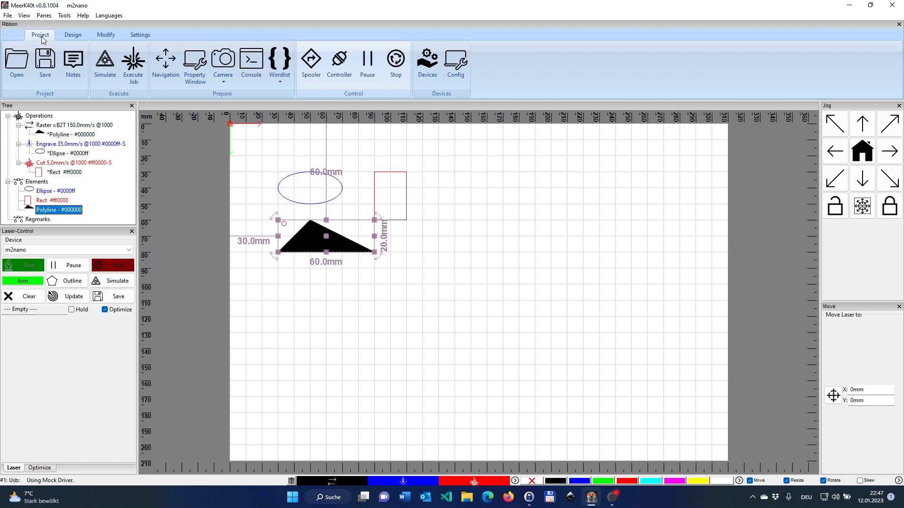
pyautogui.click(104, 64)
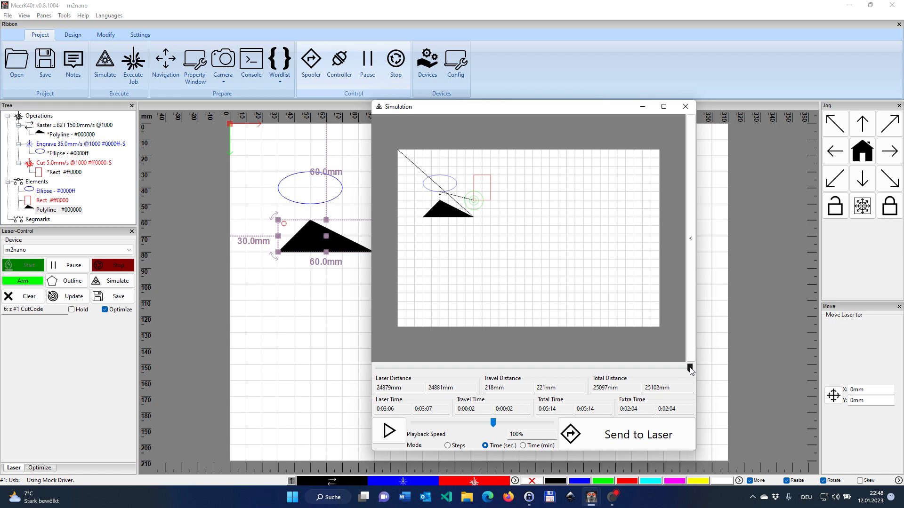
pyautogui.moveTo(690, 369); pyautogui.dragTo(363, 376)
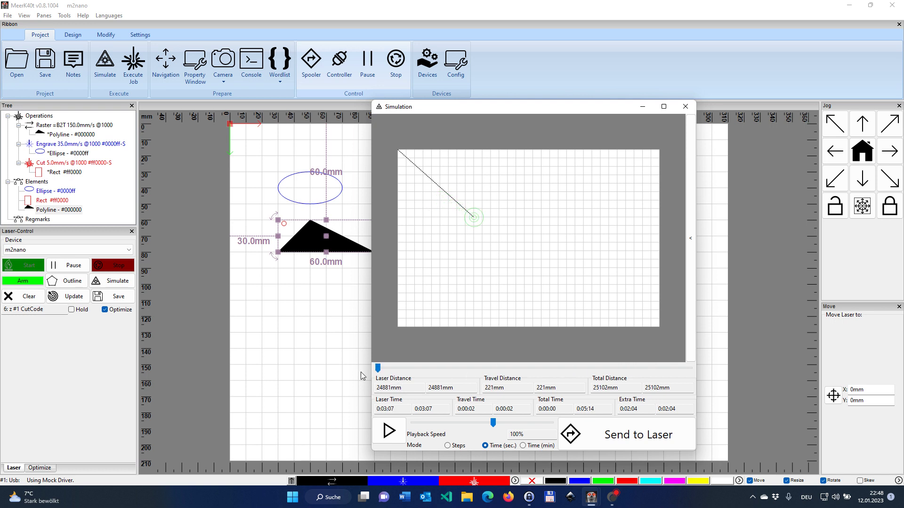
pyautogui.click(382, 437)
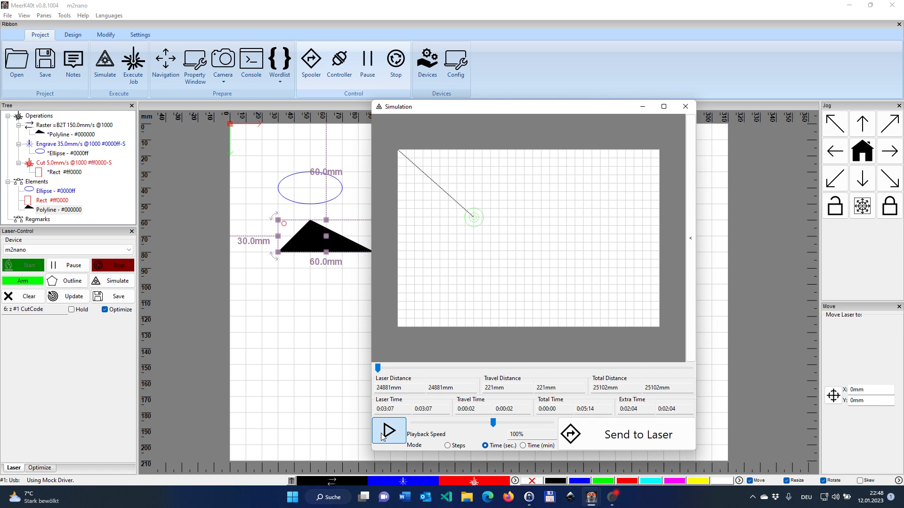
pyautogui.moveTo(493, 425); pyautogui.dragTo(539, 423)
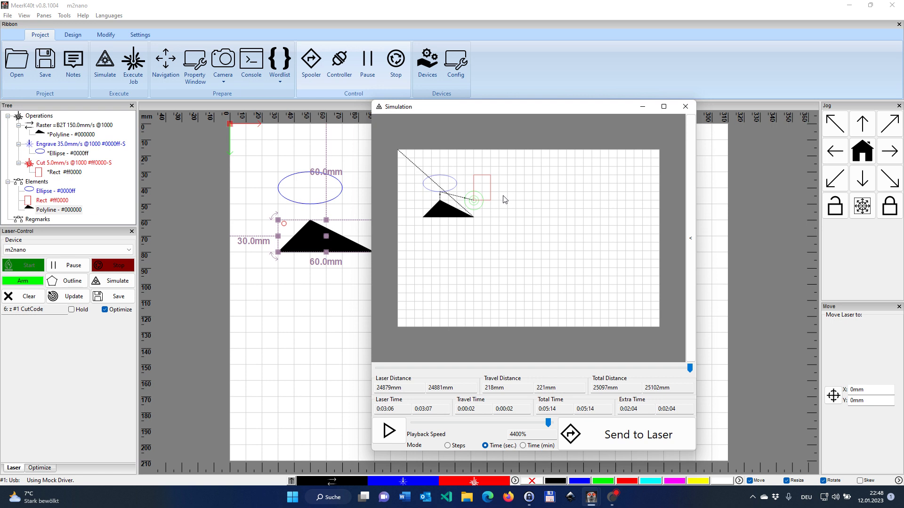
pyautogui.click(686, 108)
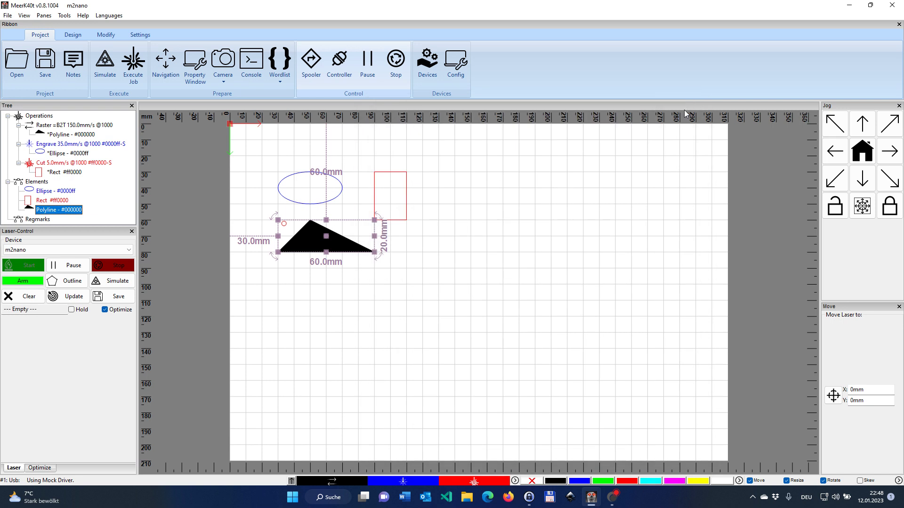
# - Set the Cut operation's speed to 2 mm/s and enable 3 passes in its properties
pyautogui.click(65, 164)
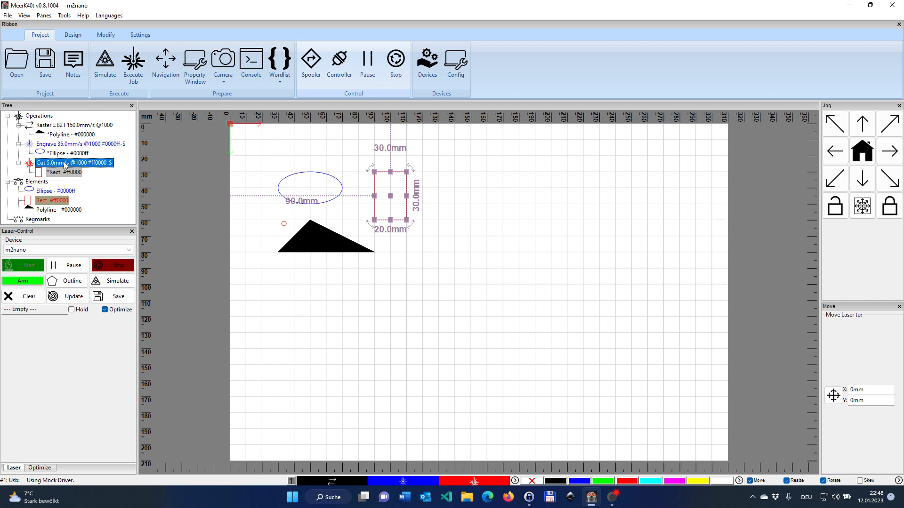
pyautogui.rightClick(65, 164)
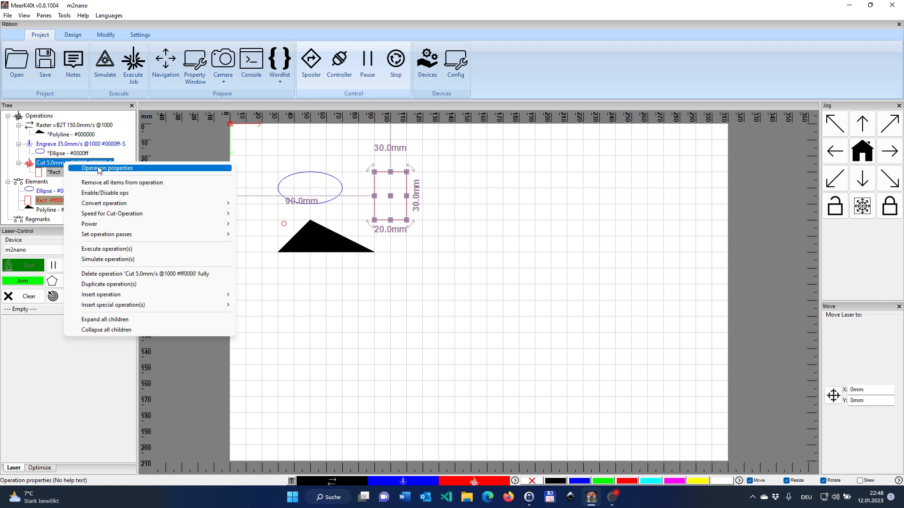
pyautogui.click(73, 35)
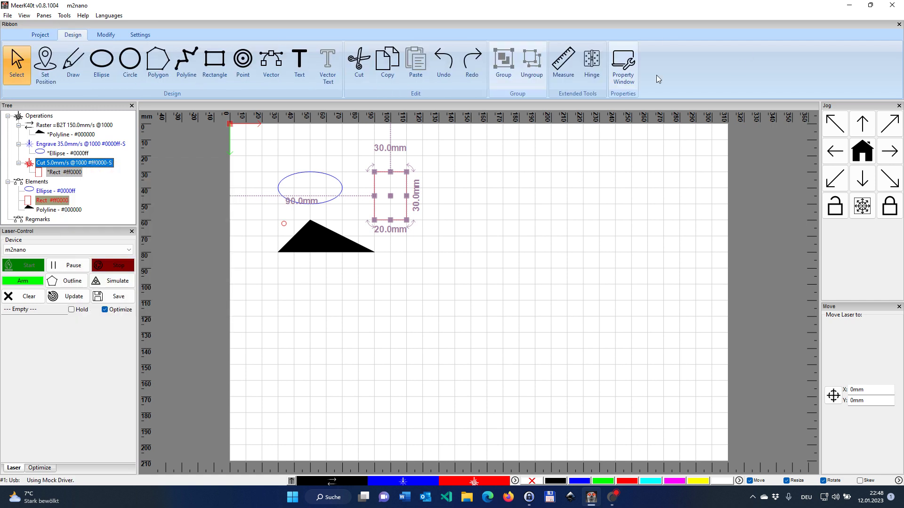
pyautogui.click(619, 77)
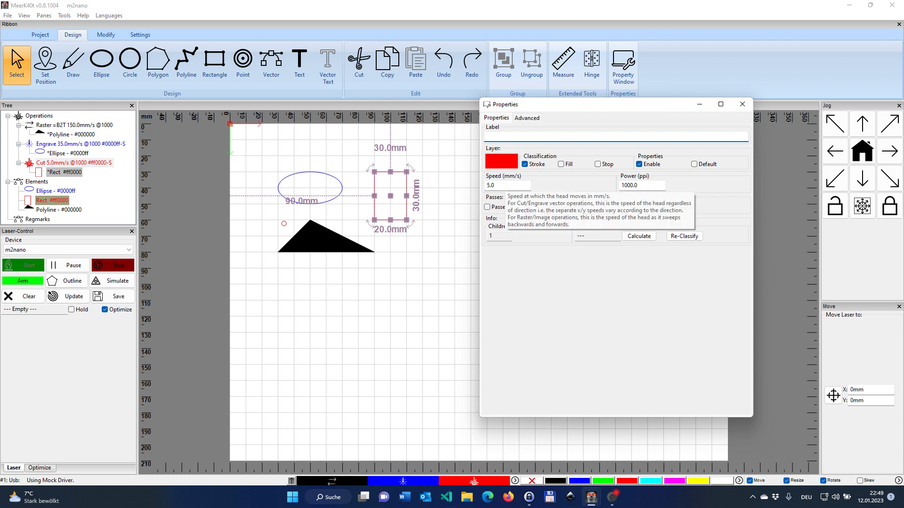
pyautogui.click(499, 185)
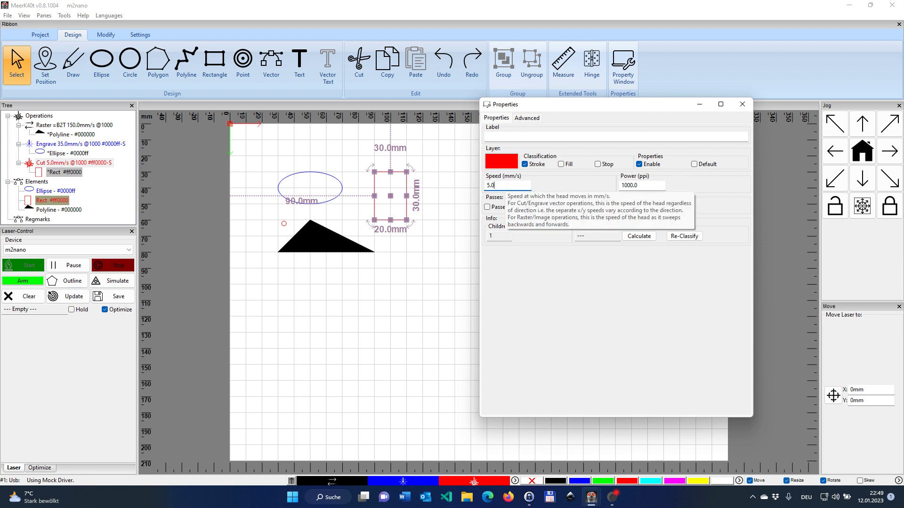
pyautogui.doubleClick(492, 185)
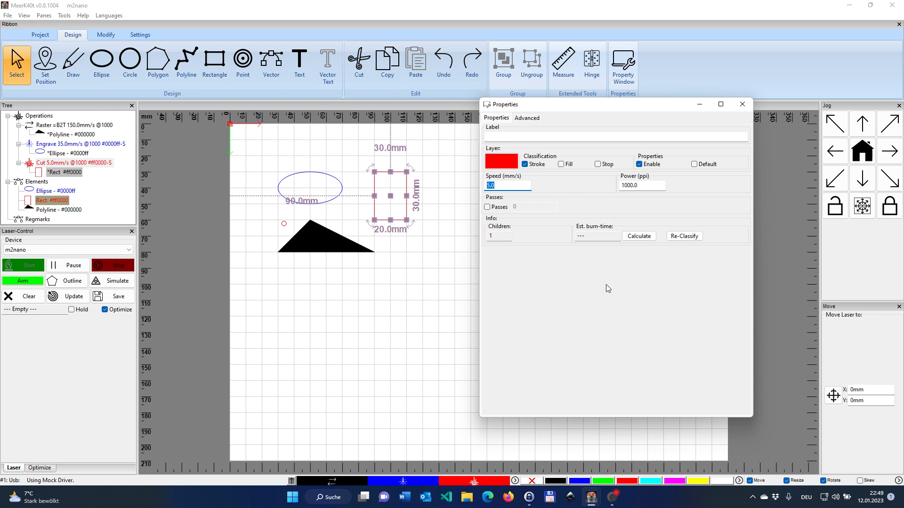
pyautogui.write('2')
pyautogui.press('Tab')
pyautogui.click(500, 211)
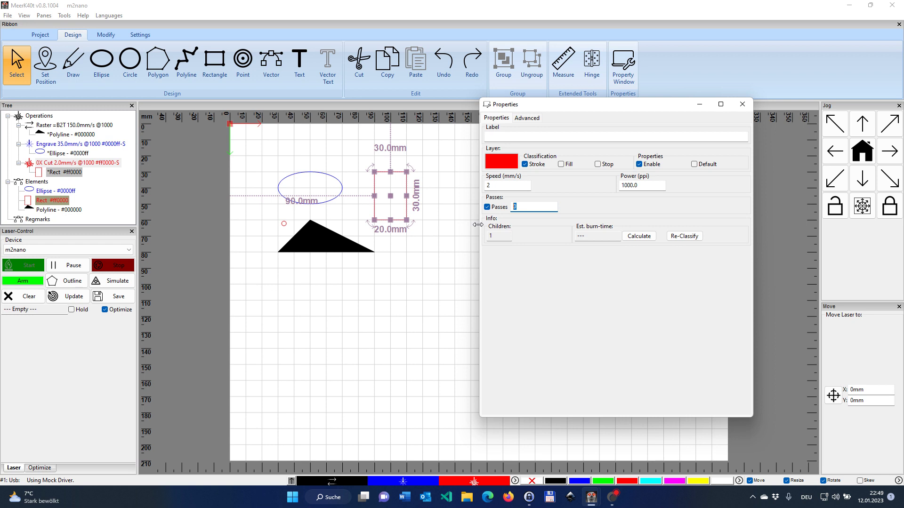
pyautogui.write('3')
pyautogui.click(742, 105)
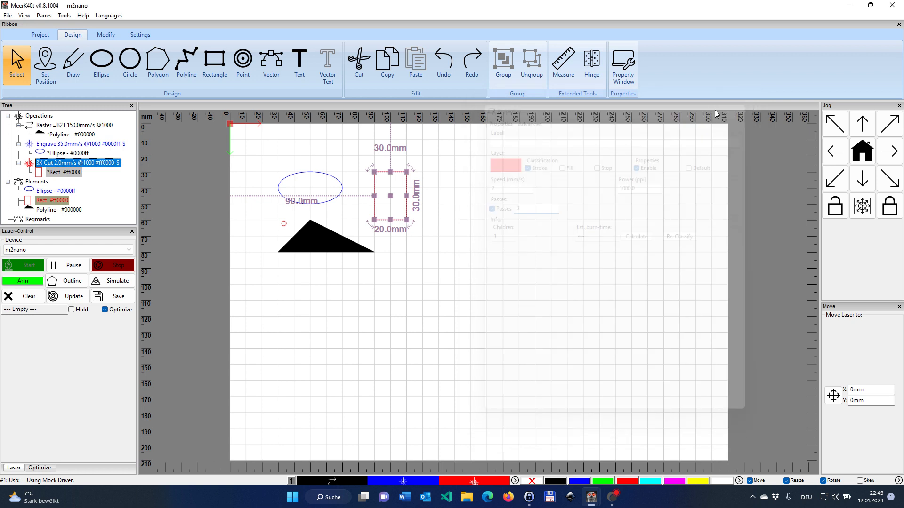
# - Simulate the updated laser job and scrub the playback backwards to examine the cutting passes around the rectangle
pyautogui.click(40, 35)
pyautogui.click(105, 61)
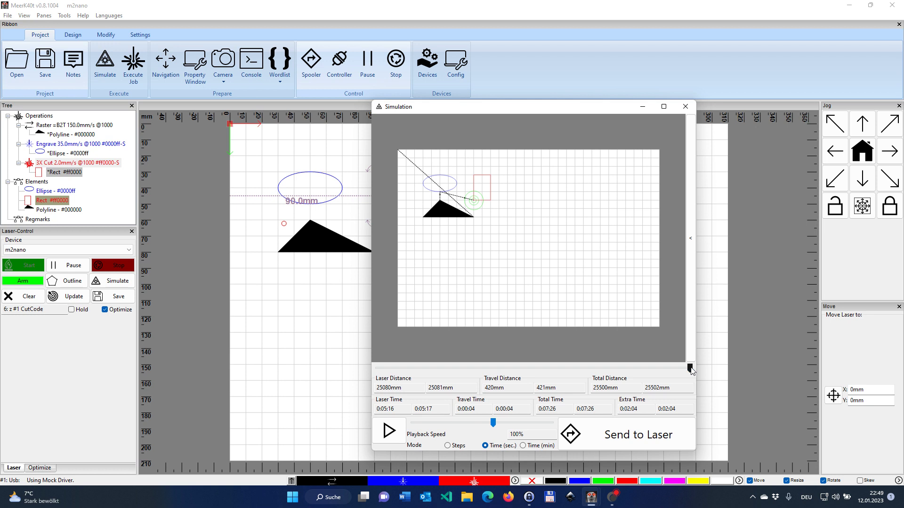
pyautogui.moveTo(689, 368); pyautogui.dragTo(651, 375)
pyautogui.moveTo(639, 368); pyautogui.dragTo(630, 368)
pyautogui.scroll(5, 489, 236)
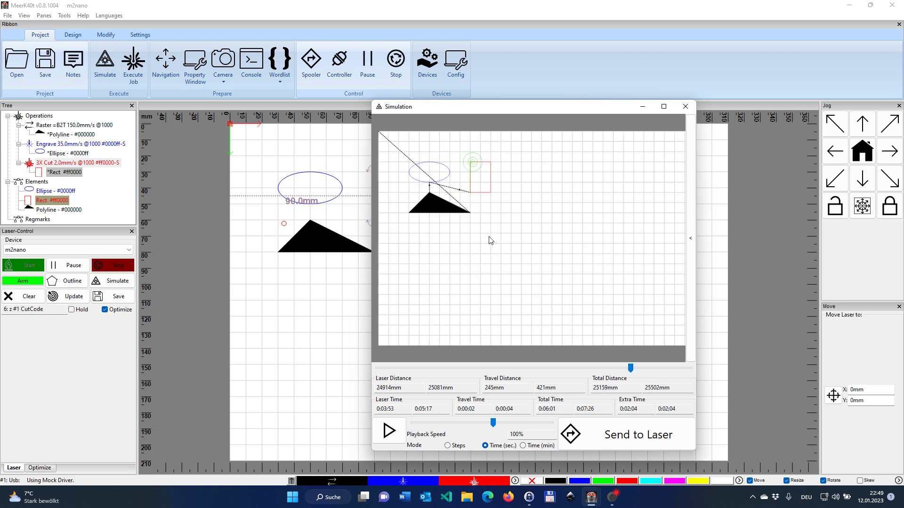
pyautogui.moveTo(498, 195); pyautogui.dragTo(535, 299)
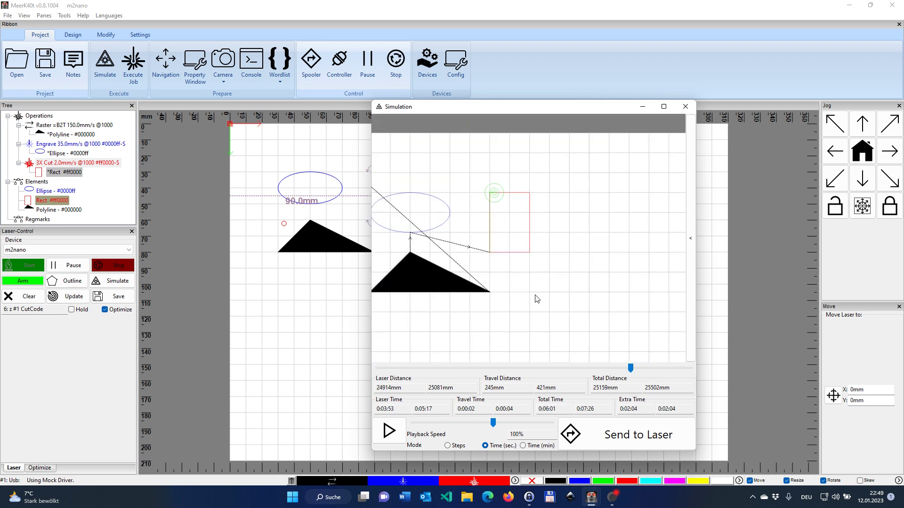
pyautogui.scroll(1, 535, 298)
pyautogui.moveTo(631, 368)
pyautogui.mouseDown()
pyautogui.moveTo(701, 368)
pyautogui.moveTo(633, 369)
pyautogui.moveTo(591, 384)
pyautogui.mouseUp()
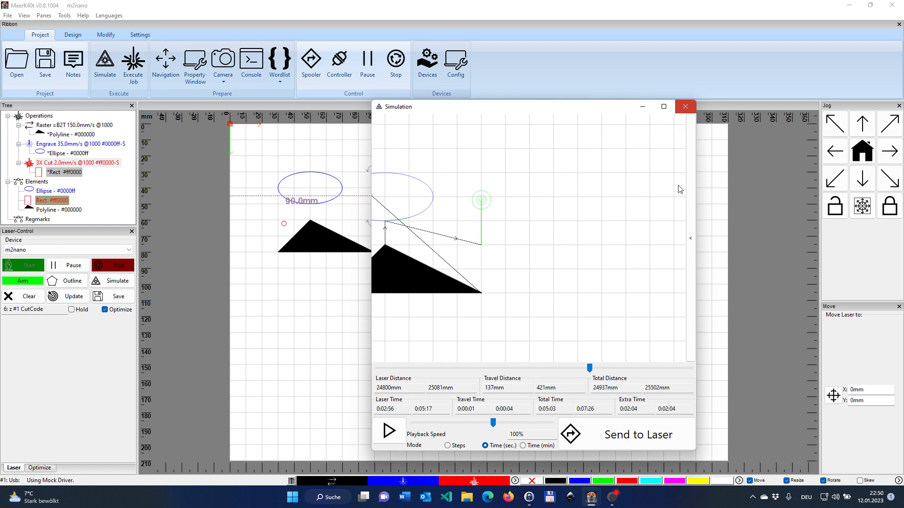
# - Send the simulated job to the laser
pyautogui.click(651, 438)
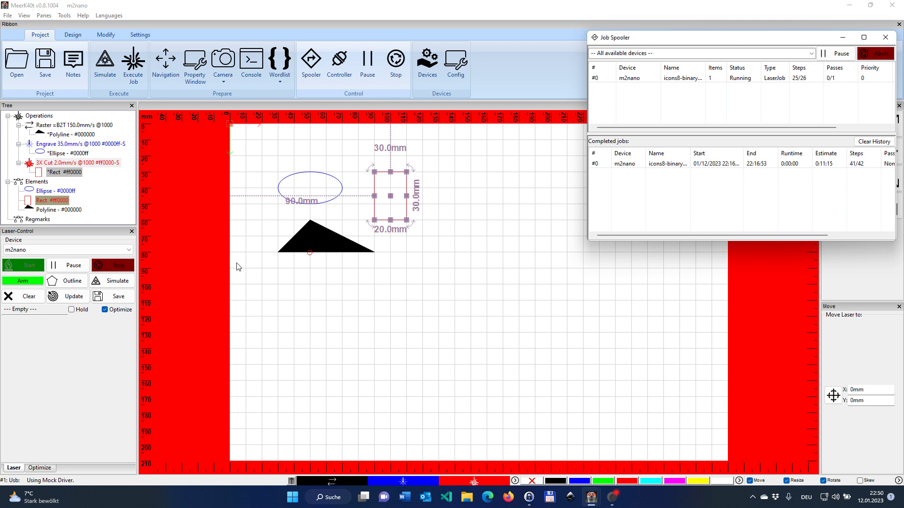